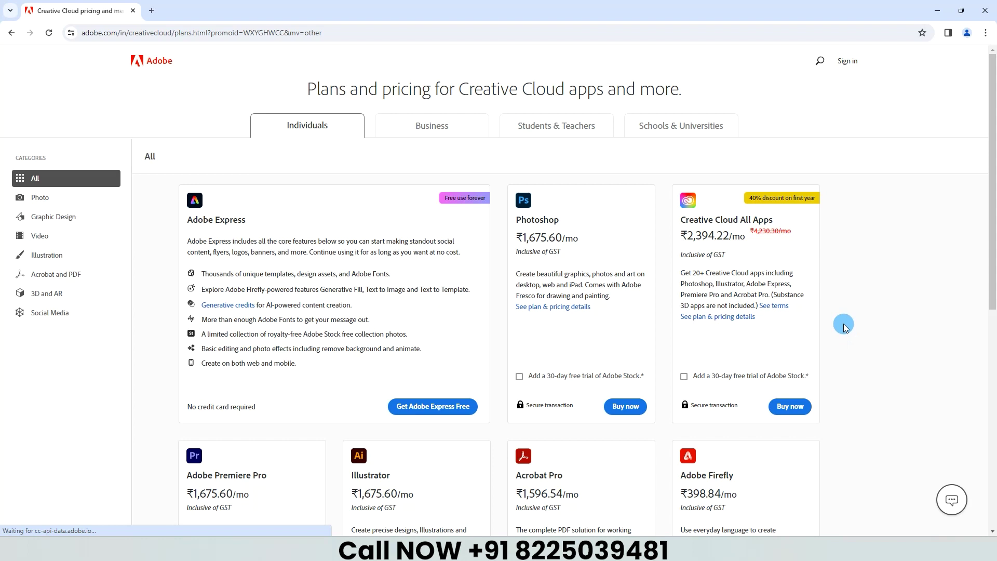
Filter the plans by the Video category, then by the Photo category.
scroll(414, 231, "down", 2)
scroll(591, 301, "up", 3)
scroll(393, 46, "down", 1)
scroll(552, 355, "up", 1)
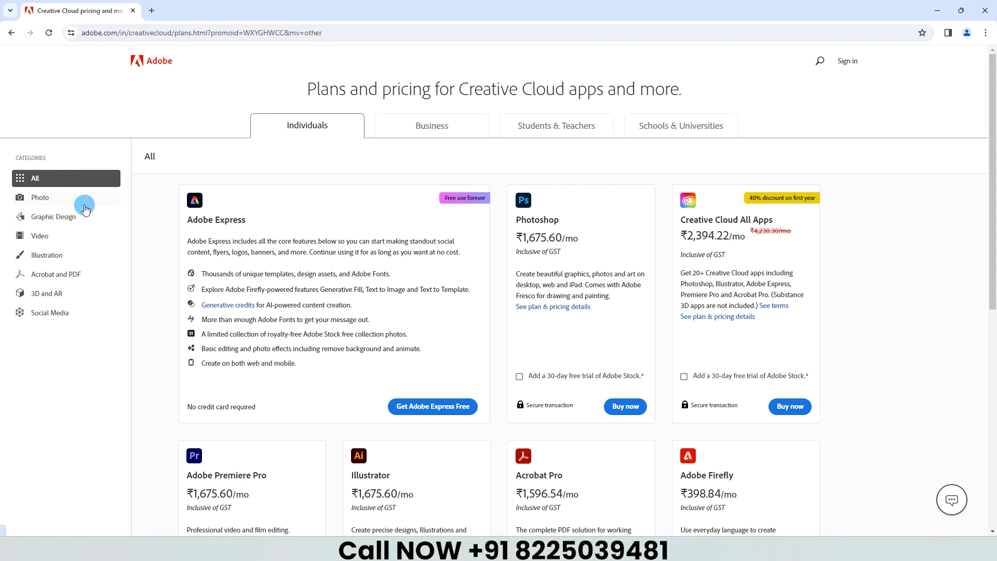
mouse_move(44, 217)
left_mouse_down()
mouse_move(69, 223)
mouse_move(58, 236)
left_mouse_up()
left_click(43, 238)
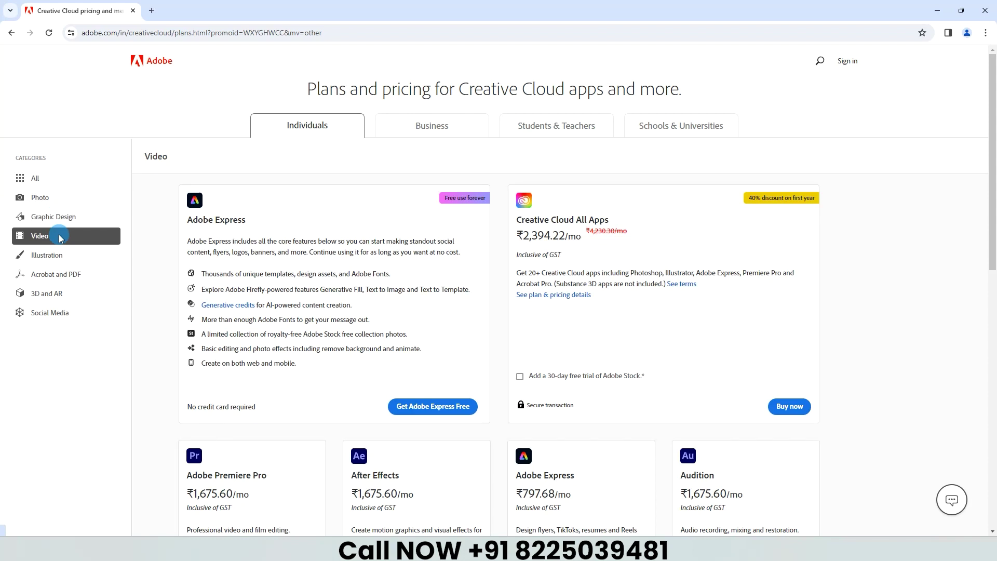
left_click(62, 198)
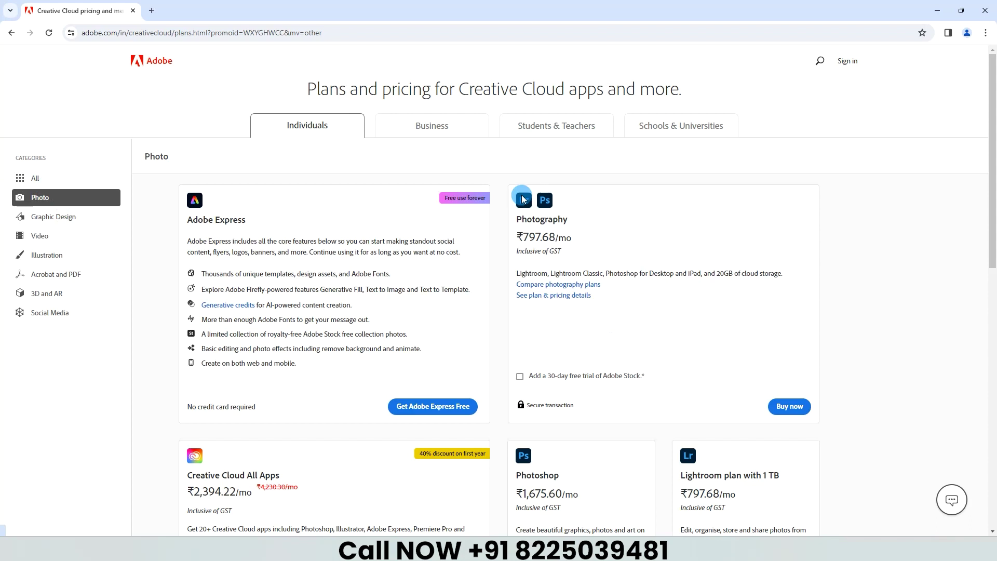
Highlight the Photography plan's name and its ₹797.68/mo price.
left_click_drag(519, 218, 586, 222)
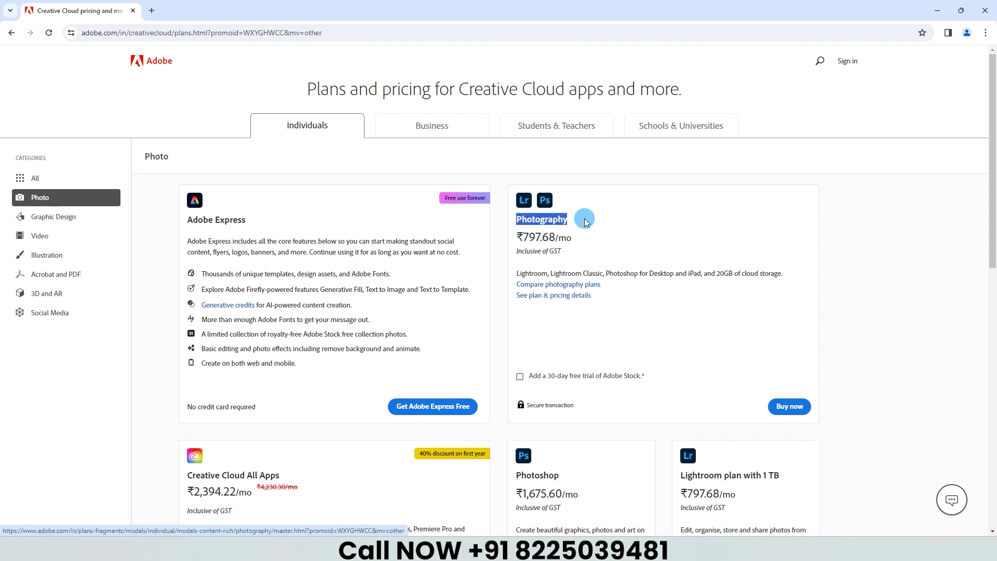
left_click_drag(523, 238, 542, 237)
left_click(582, 232)
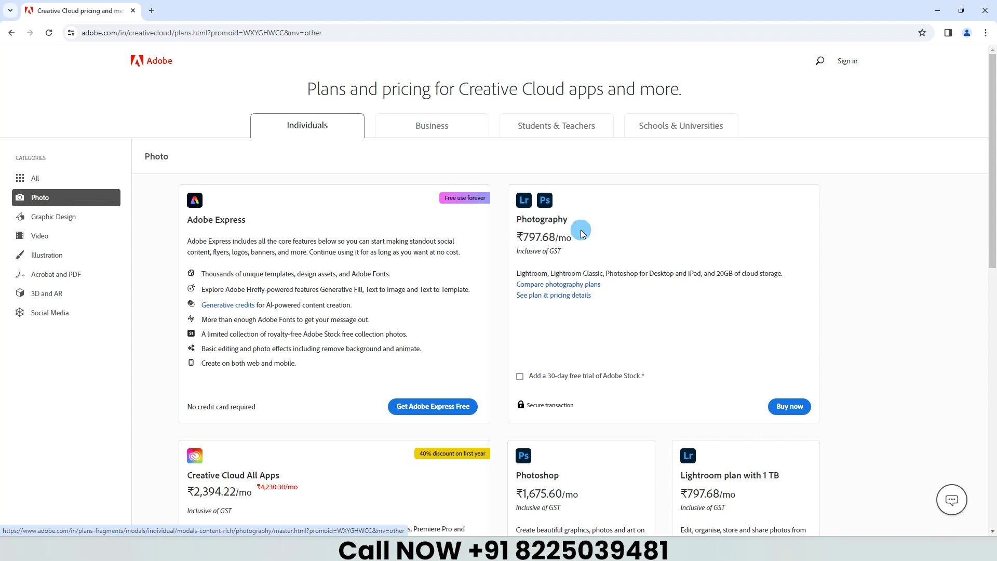
left_click(790, 407)
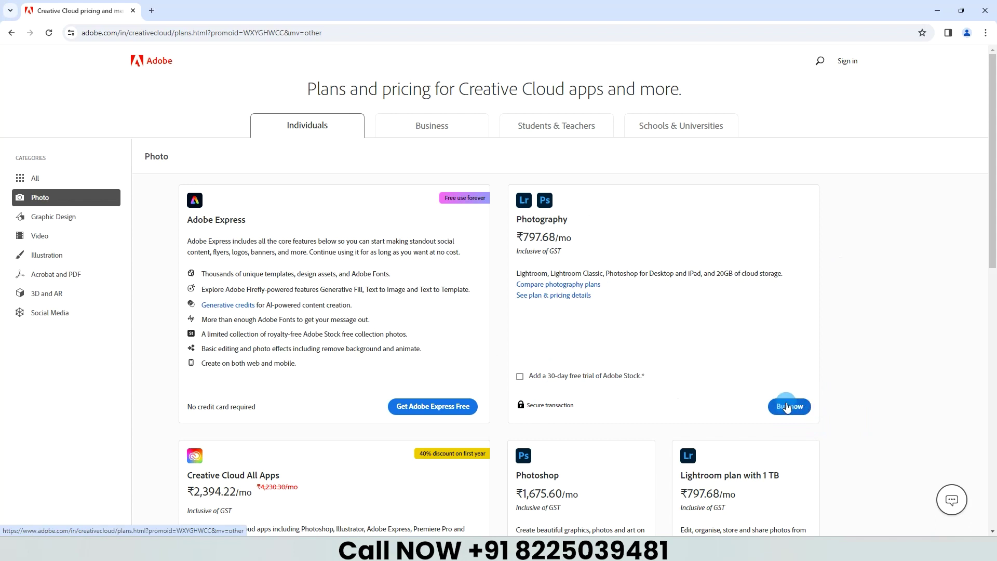
Open the Photography plan's purchase options and compare 1TB and 20GB prices, ending on 20GB.
left_click(790, 405)
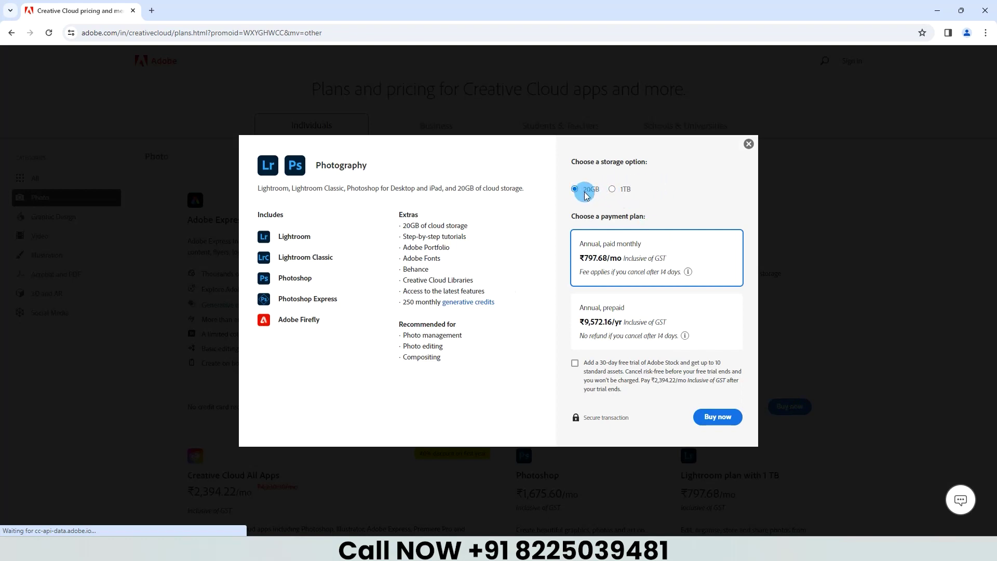
left_click(625, 190)
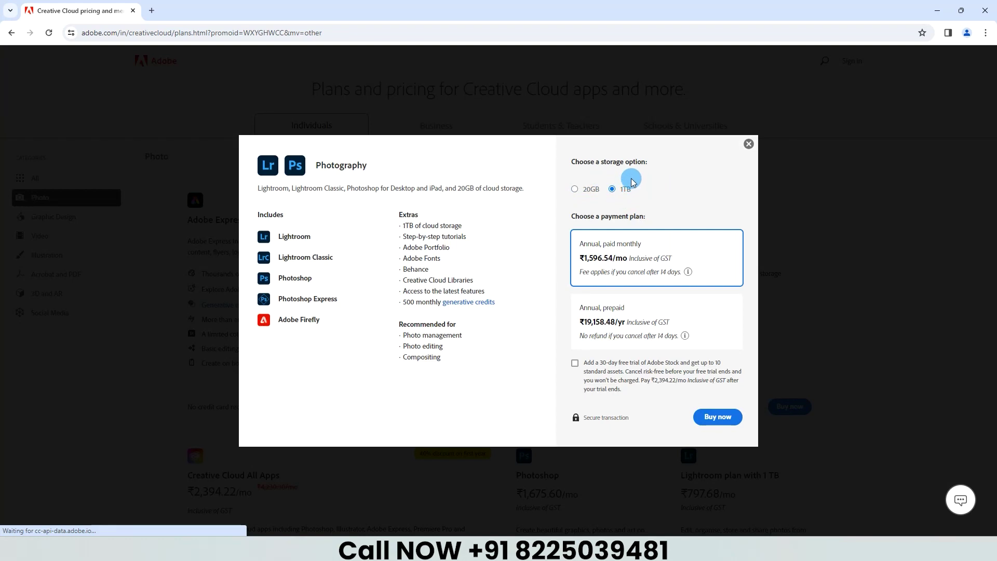
left_click(591, 190)
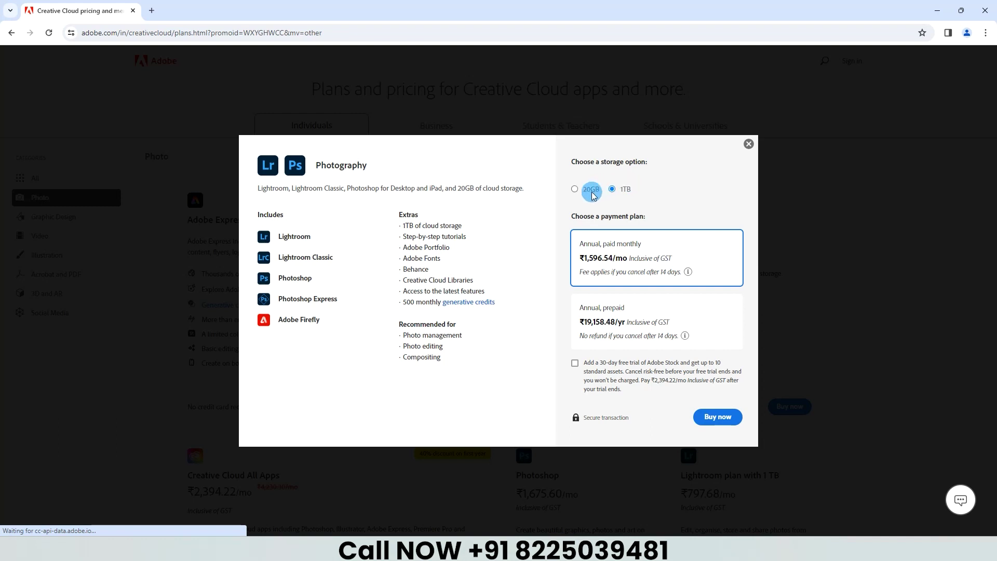
left_click(631, 190)
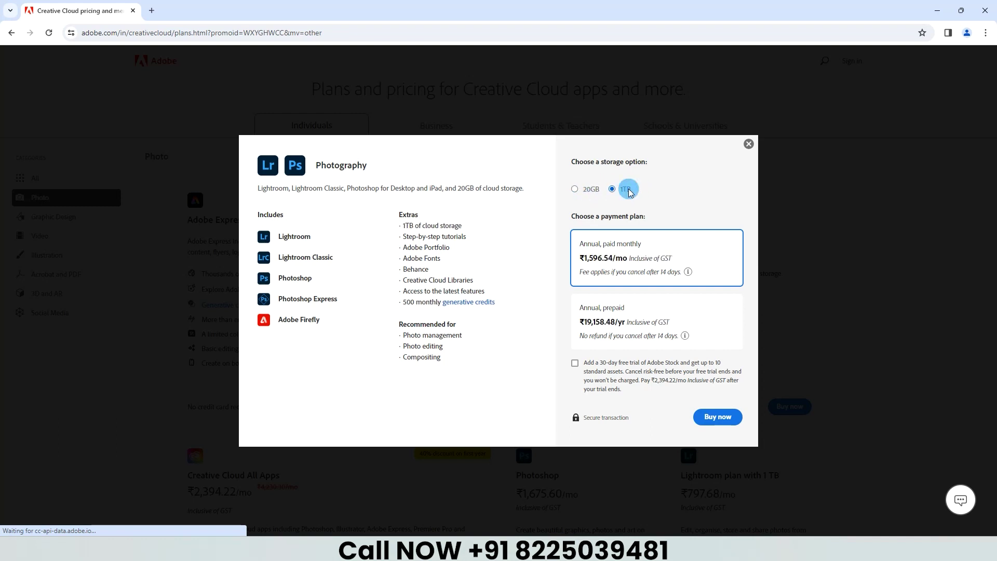
left_click(576, 190)
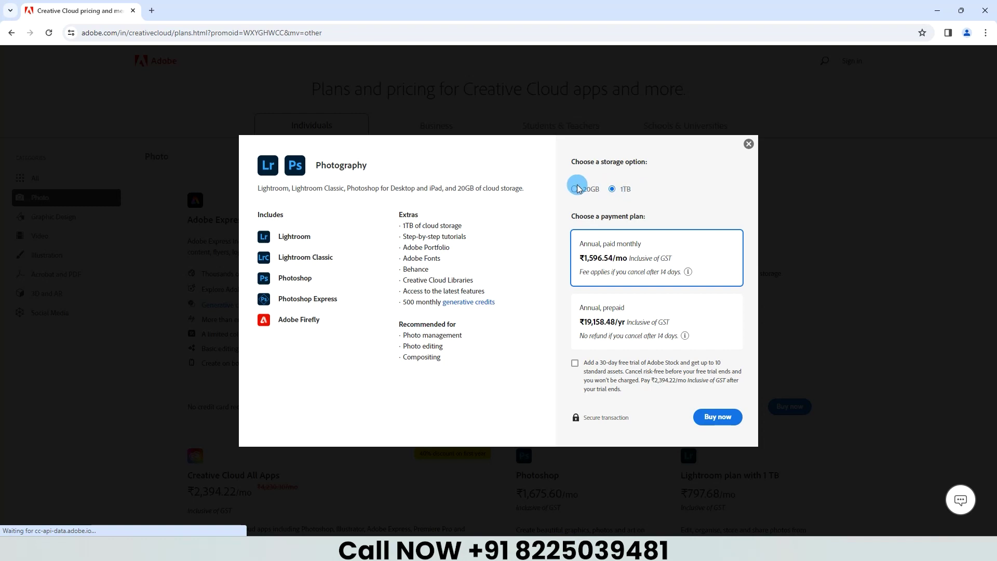
left_click(621, 189)
left_click(585, 191)
left_click(586, 190)
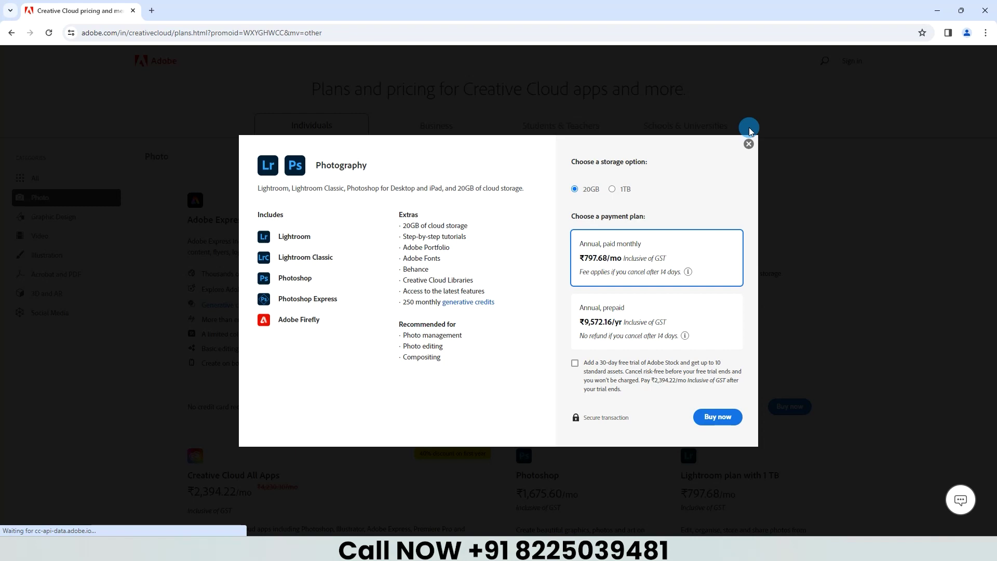
left_click(621, 189)
left_click(596, 191)
left_click(595, 191)
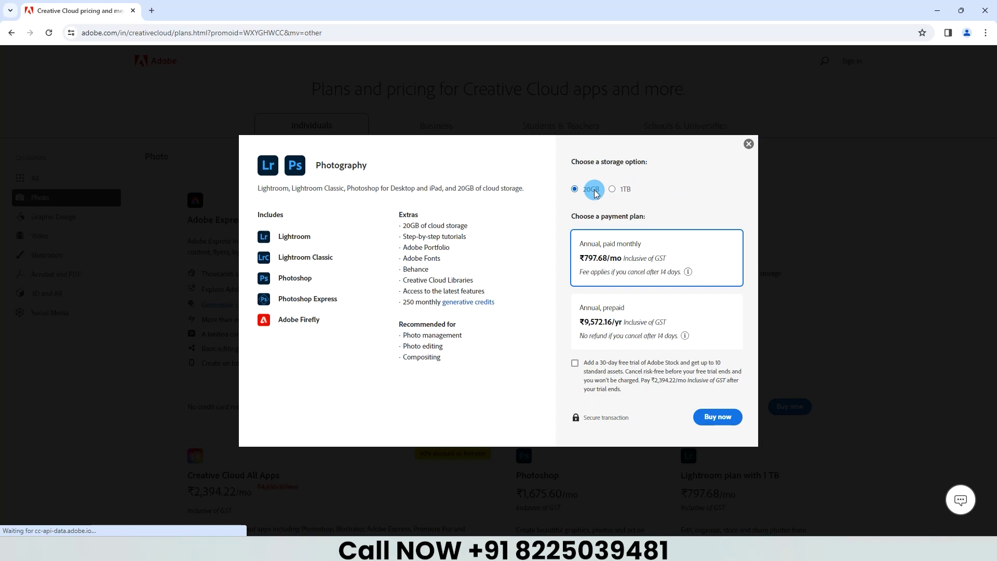
Keep Annual, paid monthly at ₹797.68/mo and buy the 20GB Photography plan.
left_click_drag(583, 256, 634, 266)
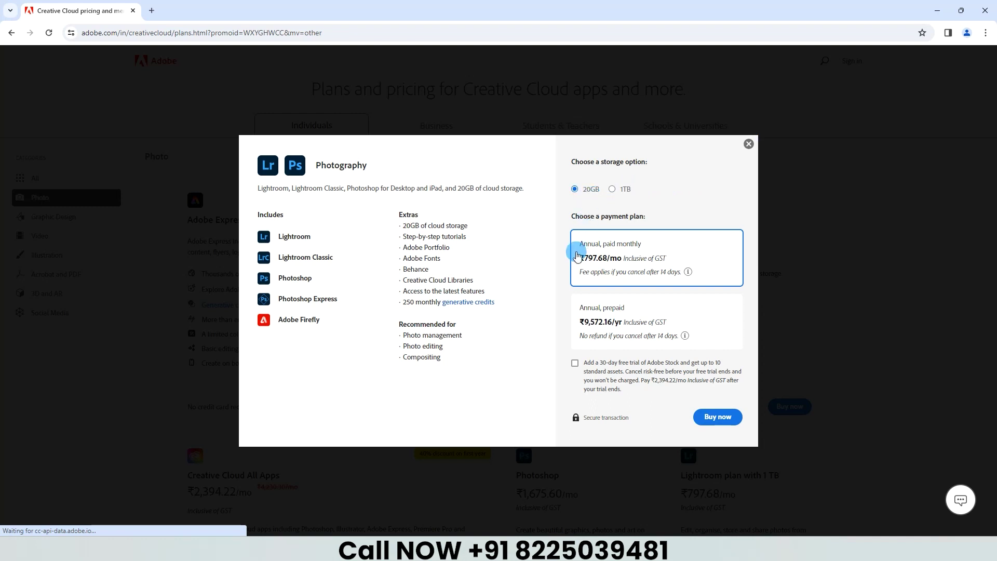
left_click(736, 264)
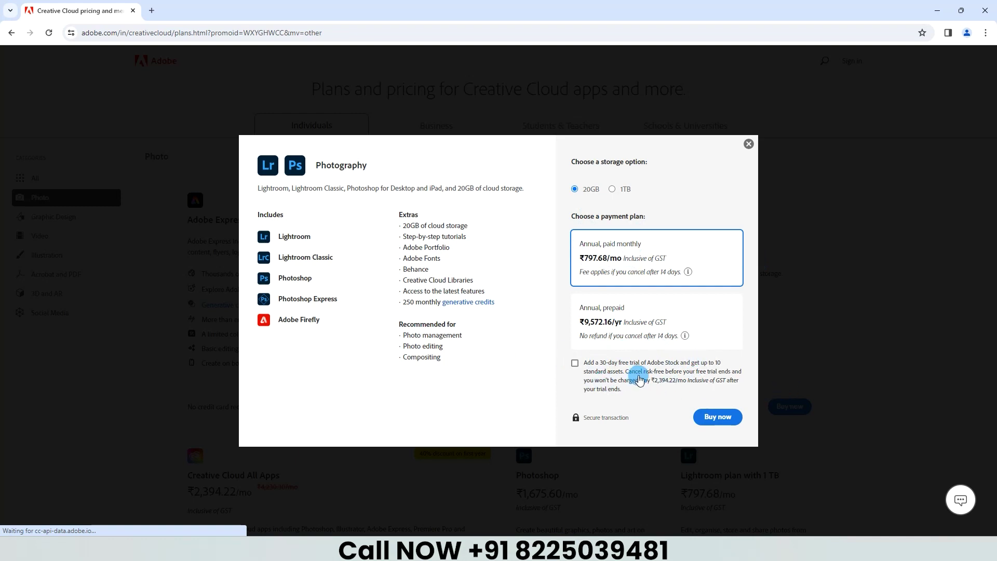
left_click(731, 424)
left_click(719, 416)
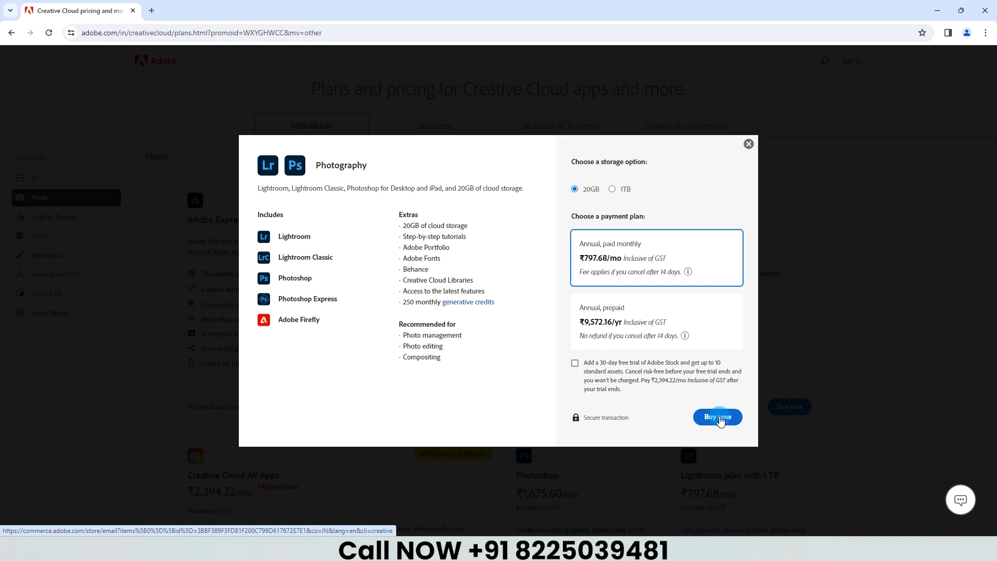
left_click(719, 418)
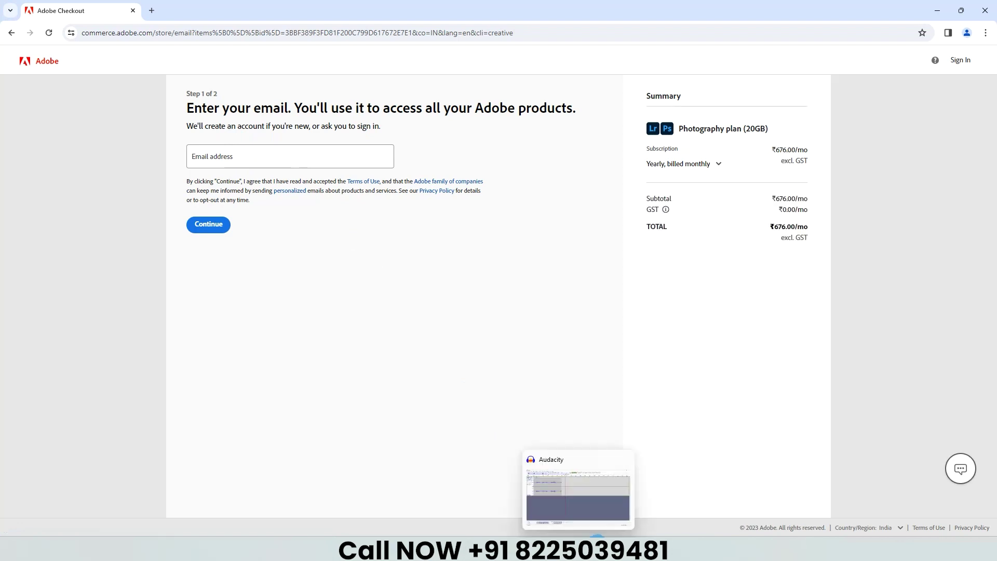
Fill the checkout email field with the saved account address suggestion and submit it.
left_click(249, 160)
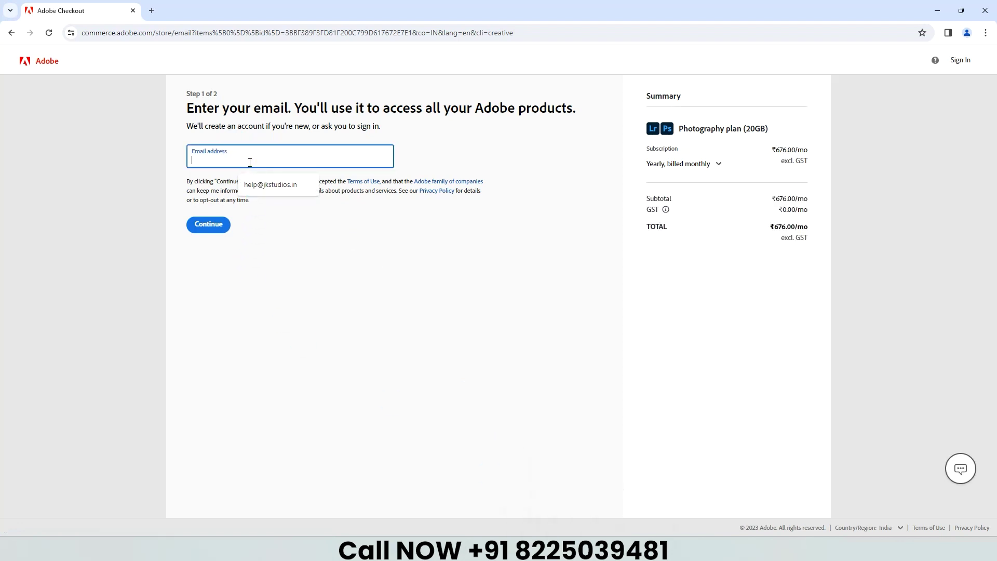
right_click(286, 150)
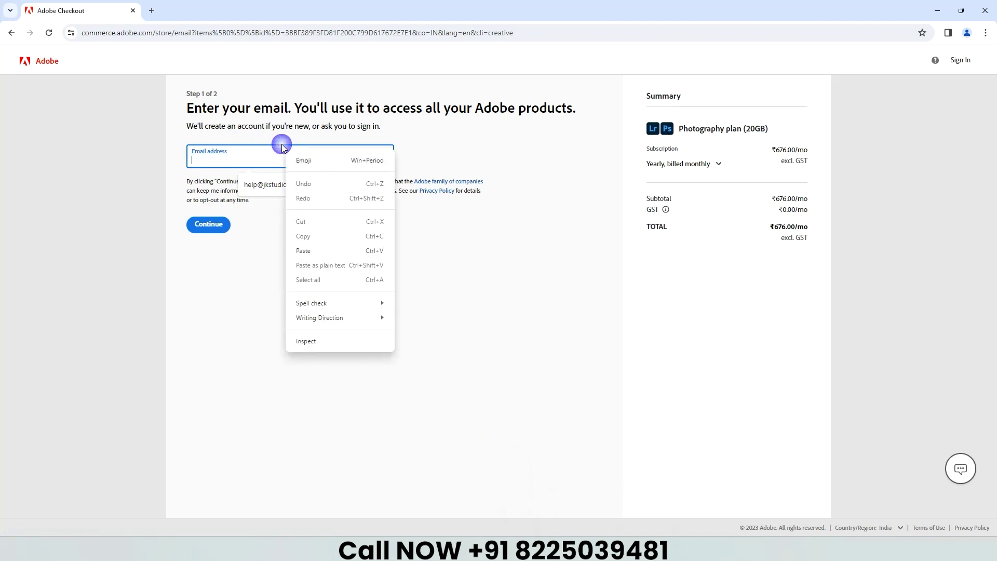
left_click(306, 236)
left_click(234, 159)
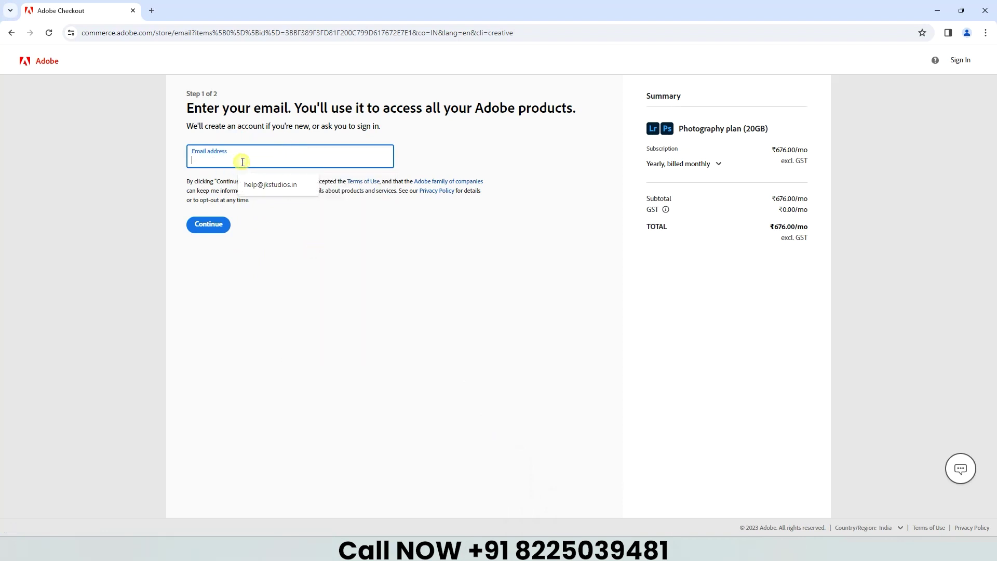
left_click(271, 195)
left_click(299, 167)
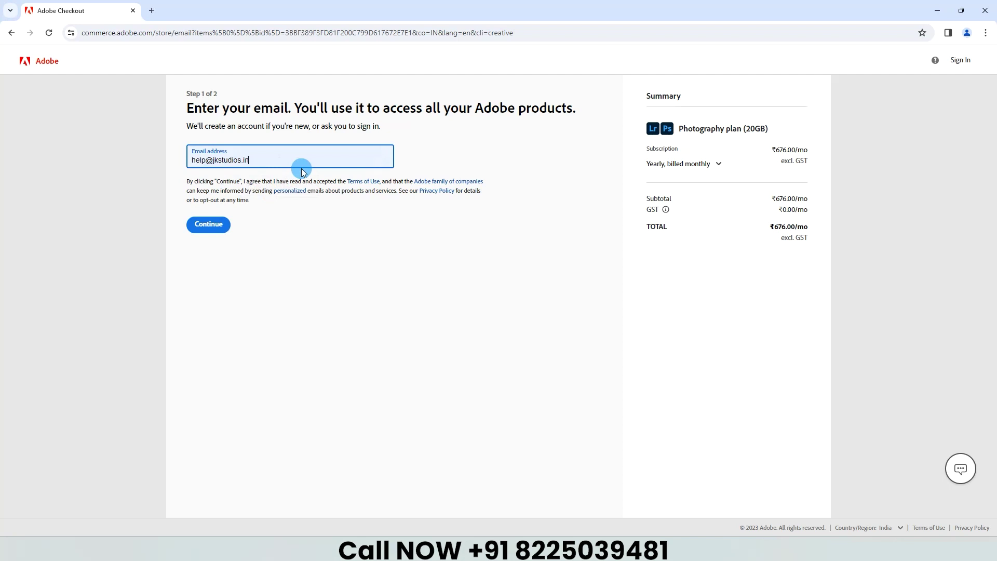
left_click(229, 231)
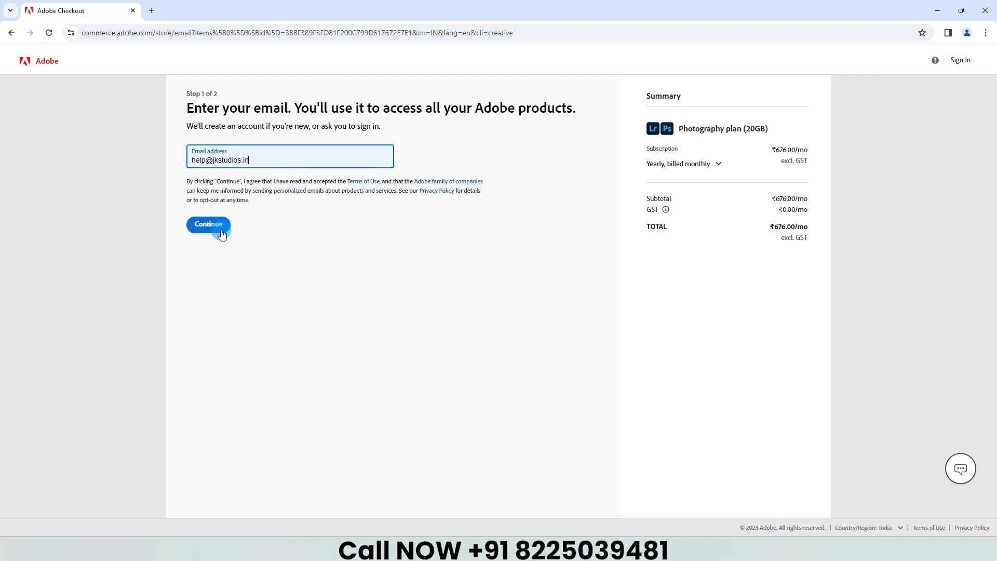
Review the billing options and ₹676.00/mo total, then continue to the payment step.
left_click(717, 164)
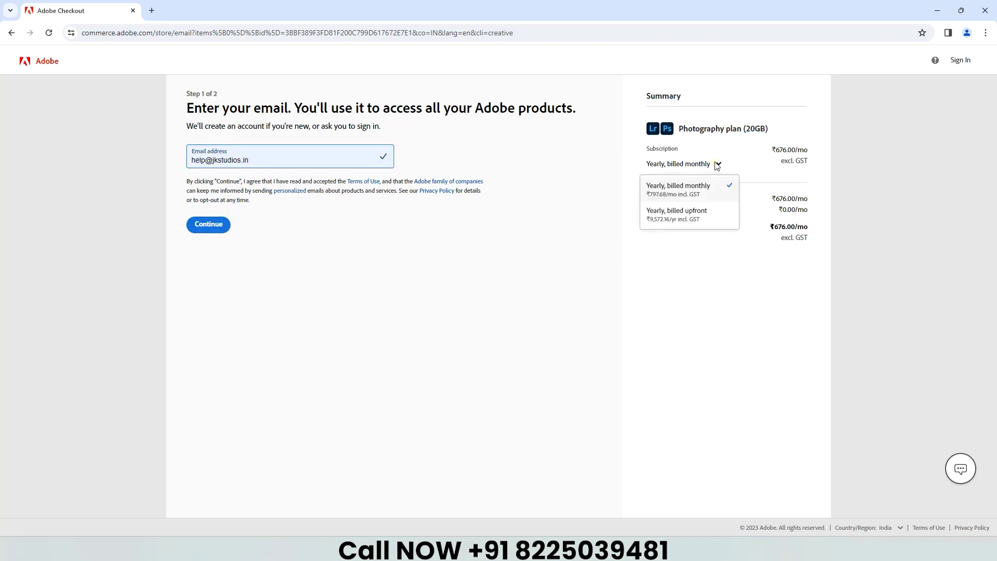
left_click_drag(778, 227, 793, 227)
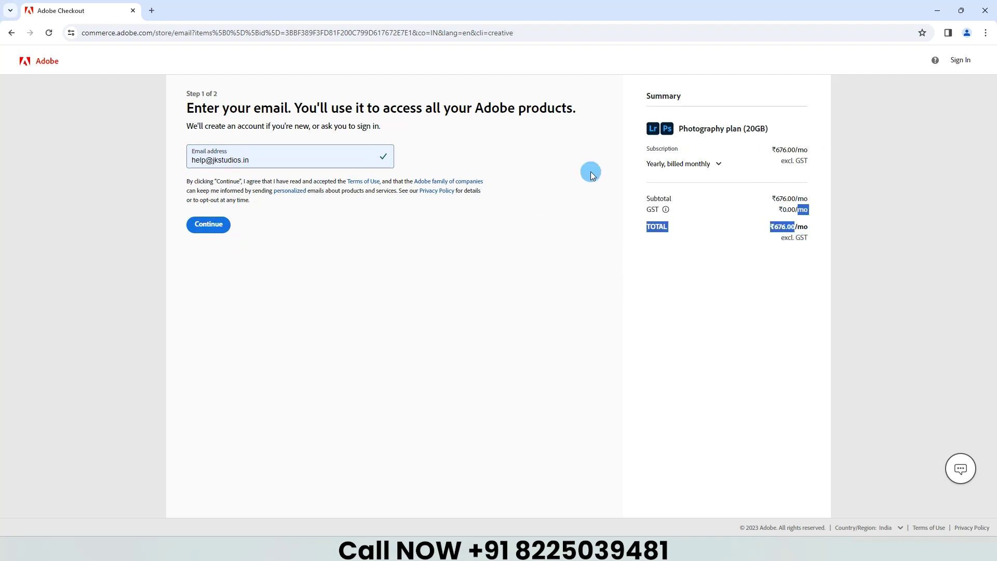
left_click(227, 232)
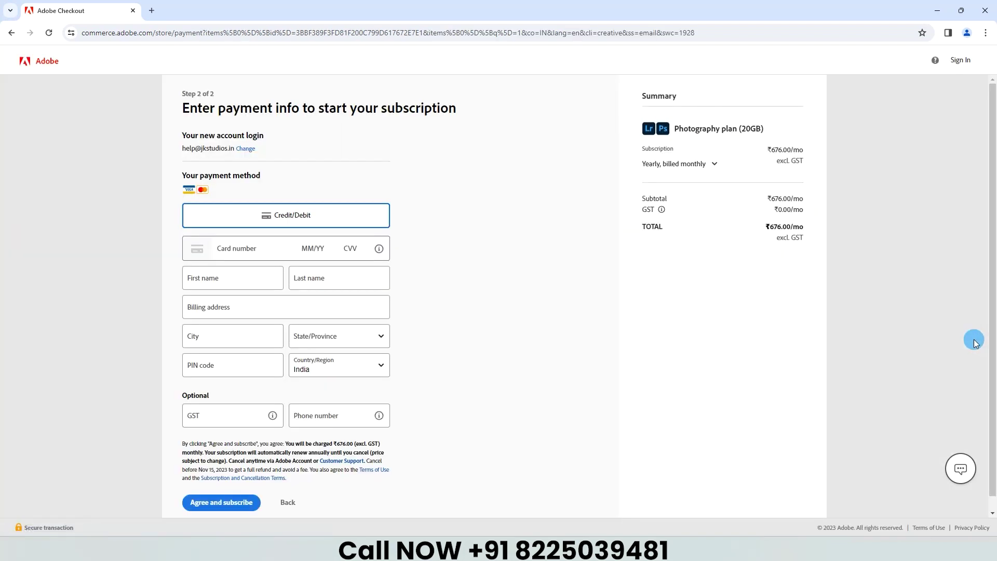
Enter the cardholder's first name and last name on the payment form.
left_click(224, 279)
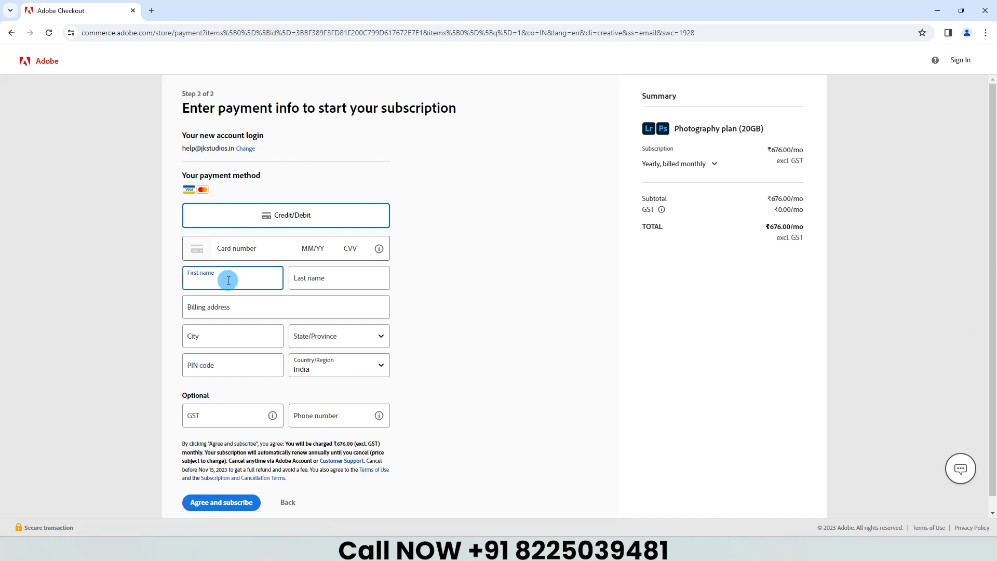
left_click(229, 281)
left_click_drag(245, 263, 341, 267)
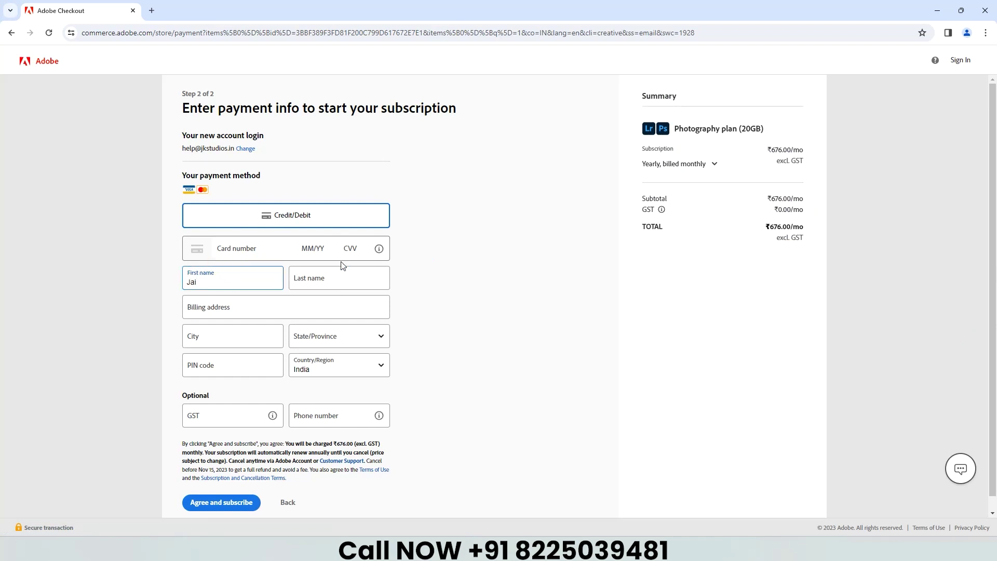
left_click(341, 268)
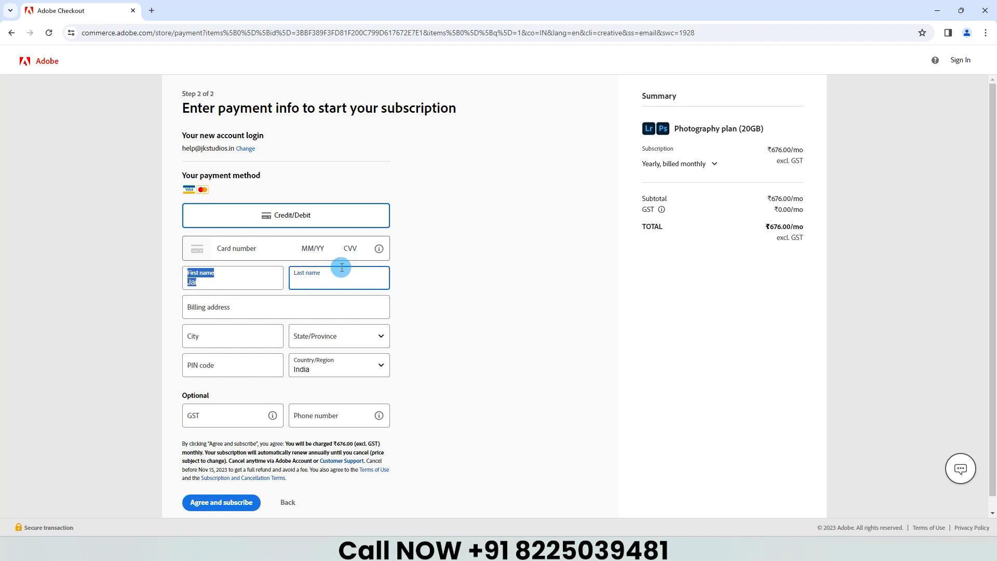
left_click(333, 279)
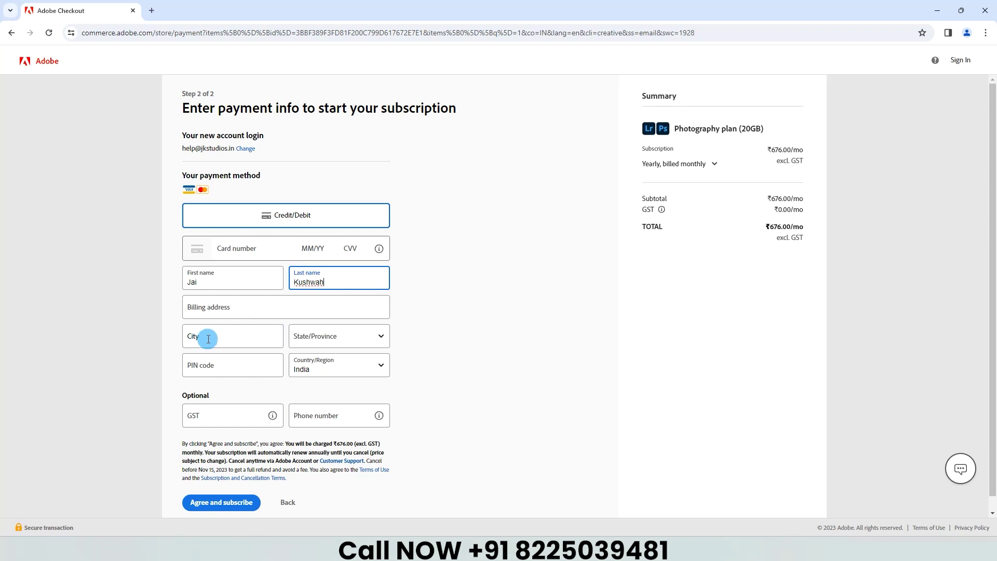
Move through the PIN code, GST and phone number fields, leaving PIN code empty.
left_click(229, 363)
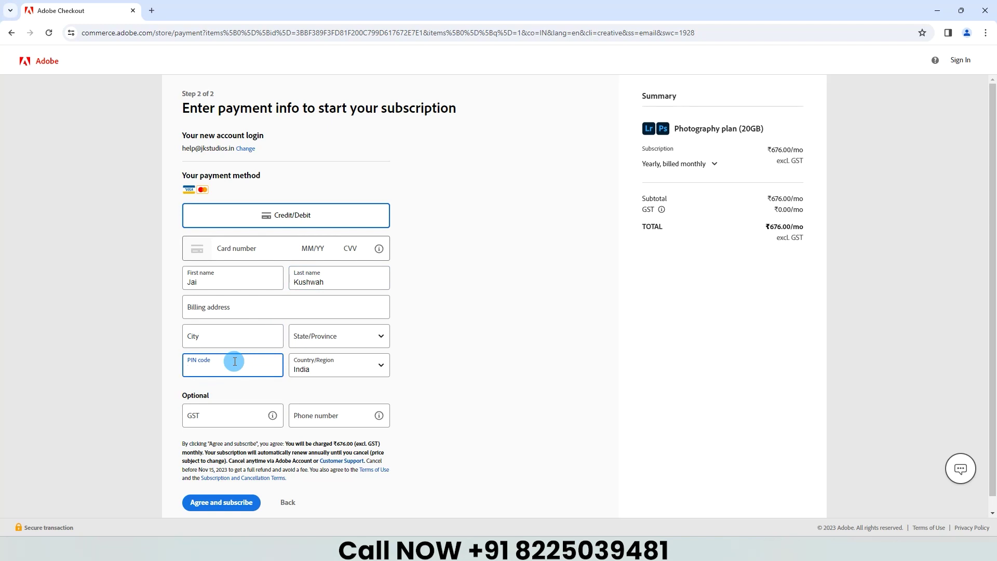
left_click(230, 421)
left_click(230, 421)
left_click(321, 415)
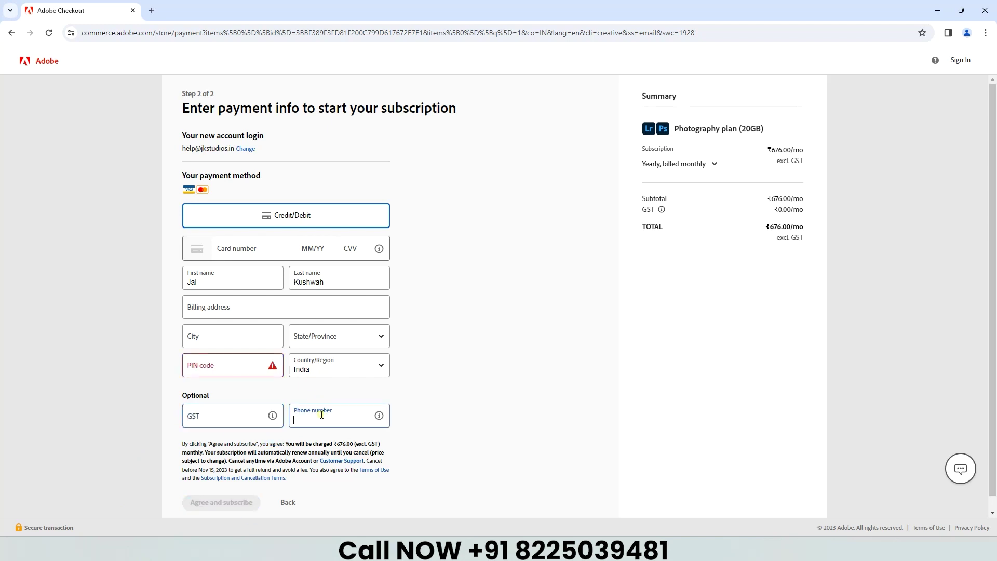
Focus the card number field, then switch to the Creative Cloud Desktop window.
scroll(306, 353, "down", 1)
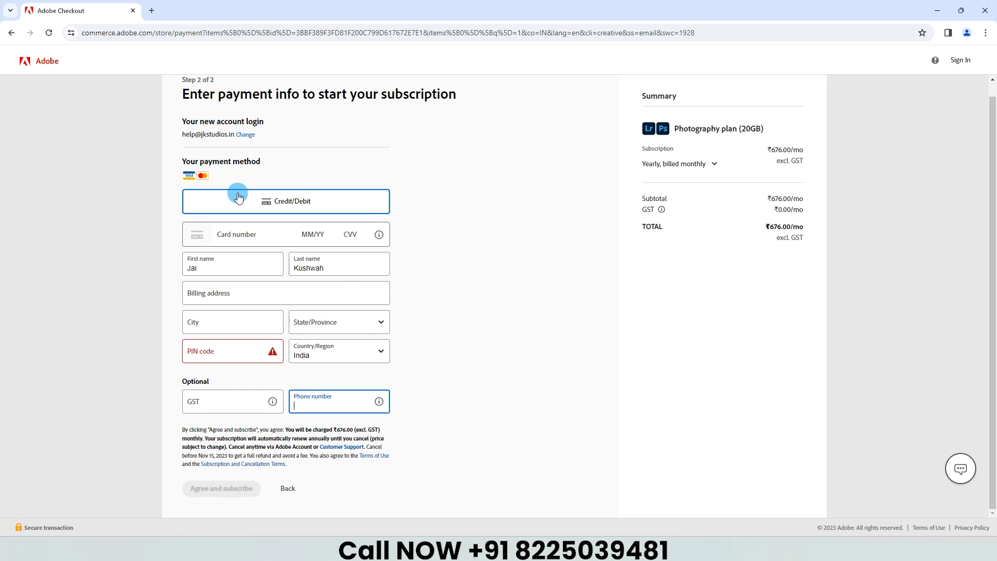
left_click(251, 238)
left_click(254, 233)
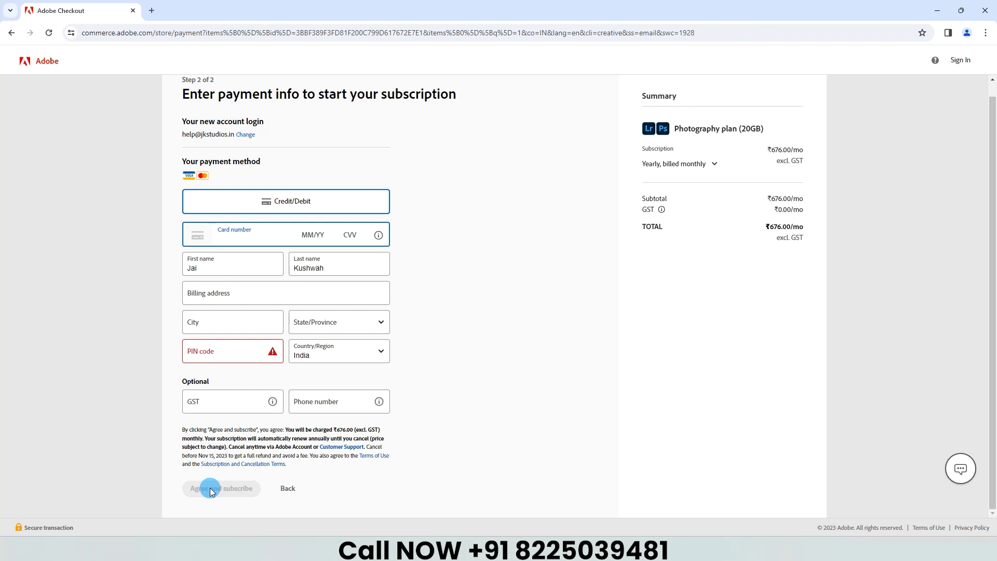
left_click(601, 515)
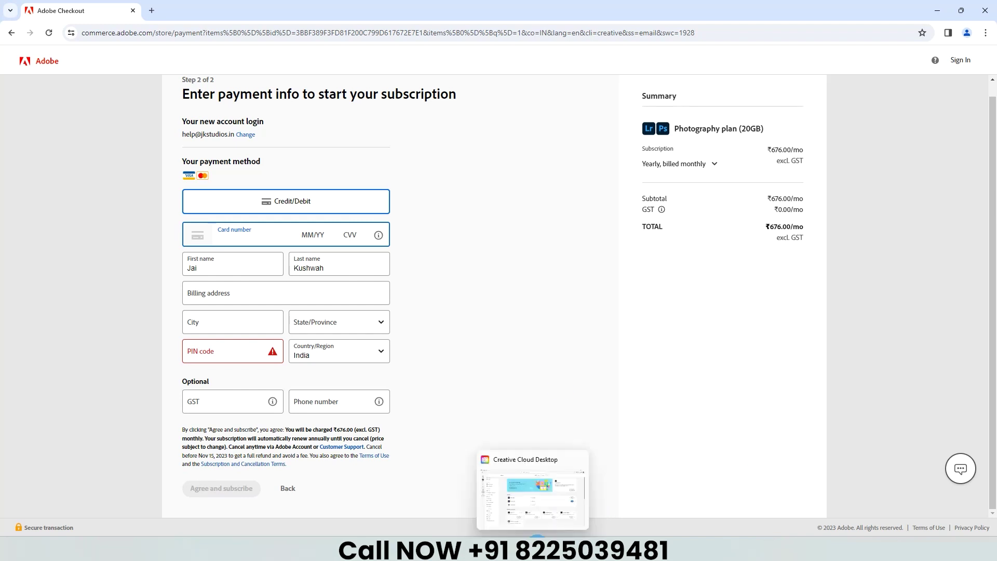
left_click(537, 545)
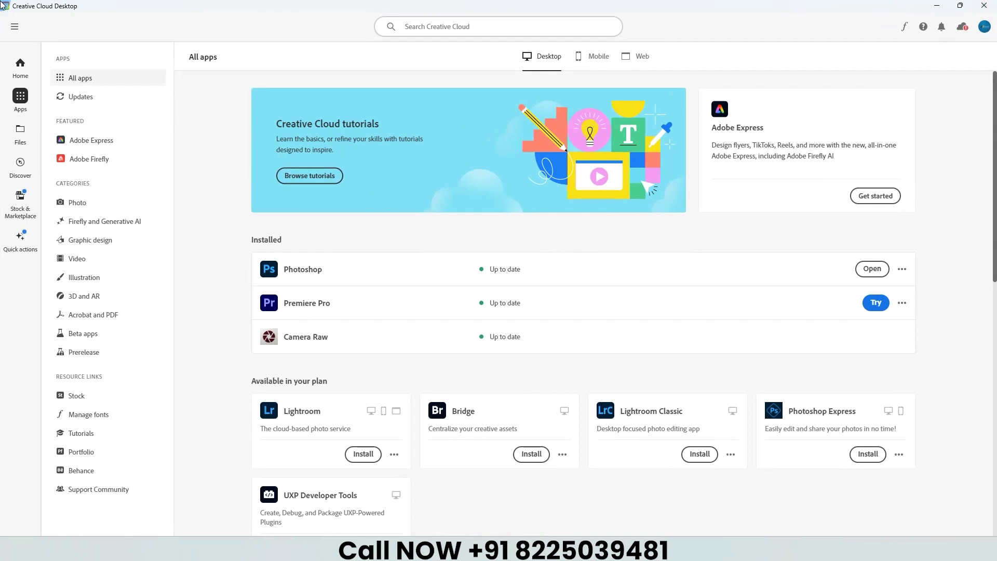
left_click(21, 104)
left_click(871, 277)
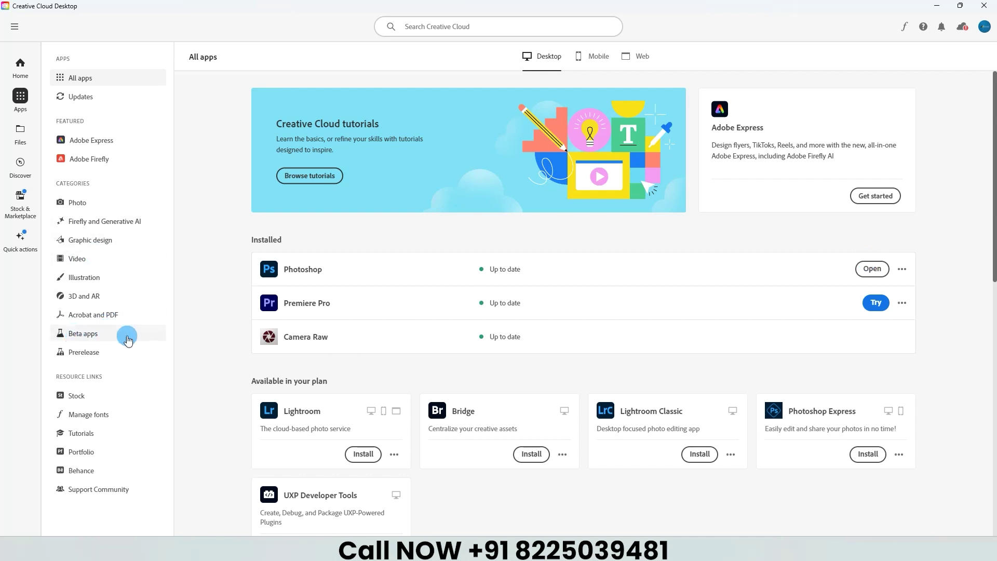
Launch Photoshop (Beta) from the Beta apps page, then return to All apps.
left_click(86, 333)
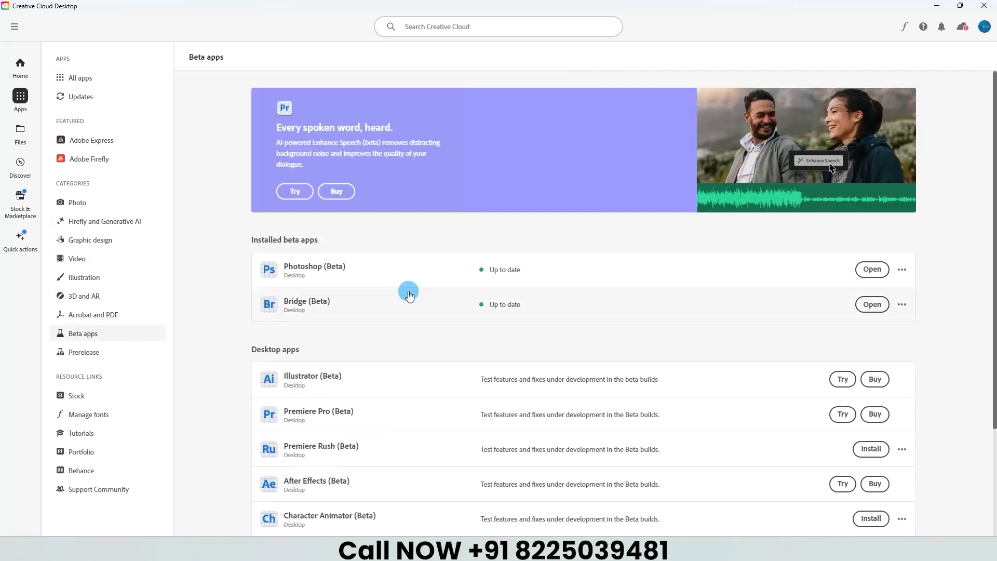
left_click(519, 304)
left_click(864, 270)
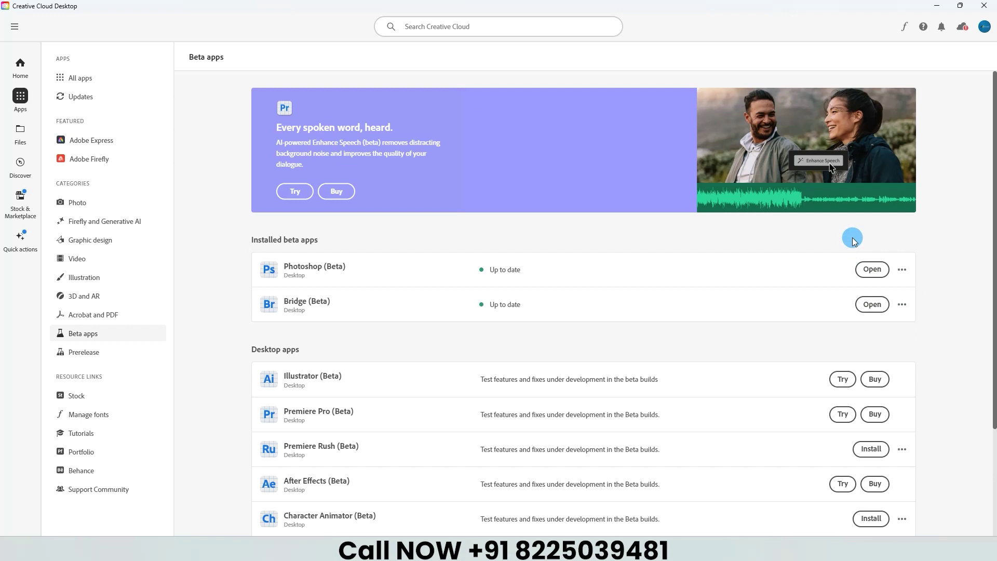
left_click(93, 82)
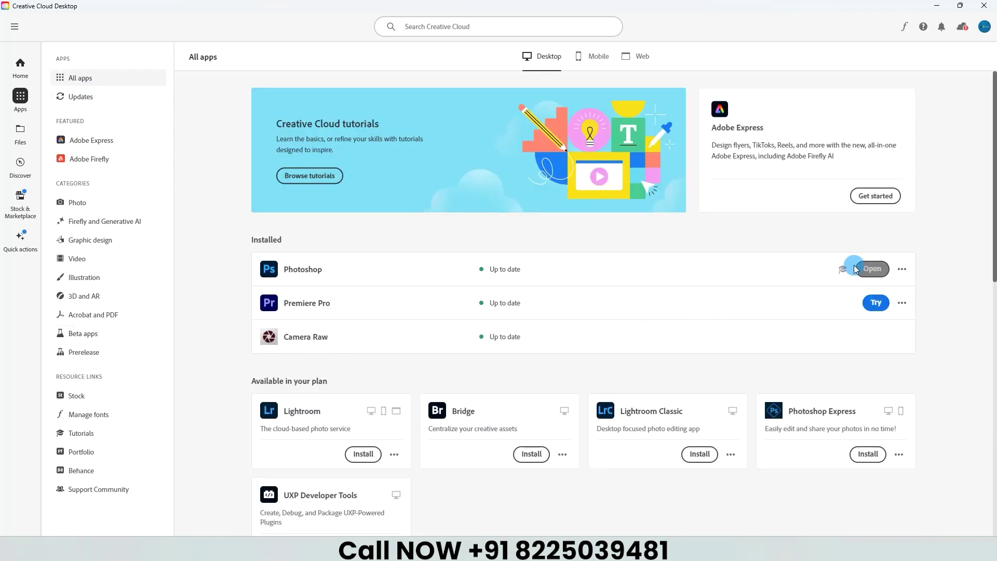